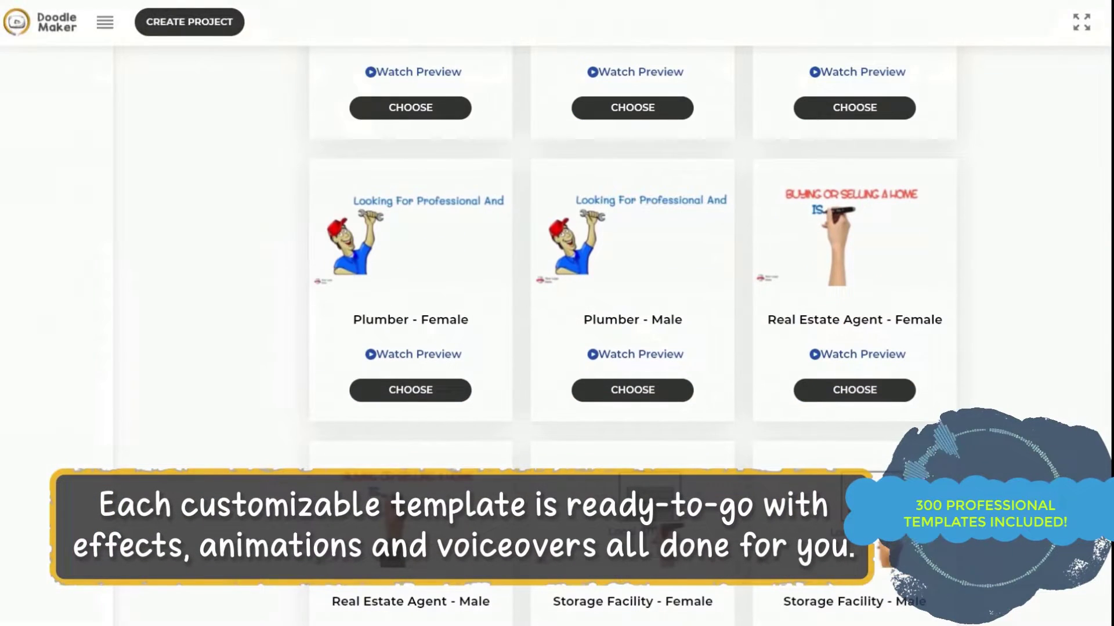
Step: Start a project from the Plumber - Female template, view slides 2–4, and preview its animation
left_click(408, 392)
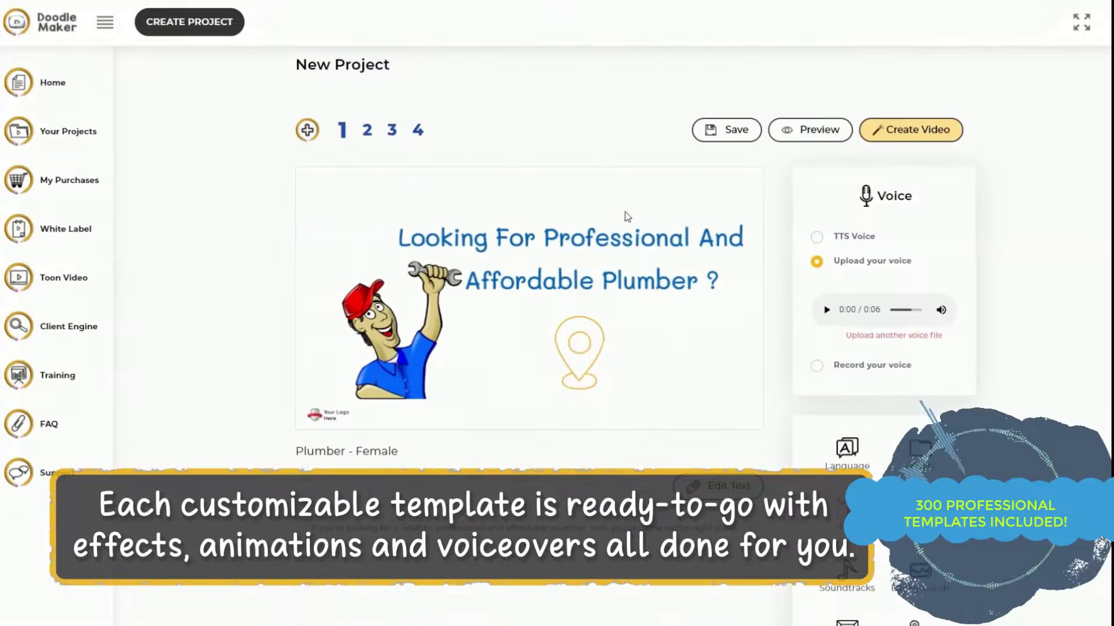
left_click(367, 131)
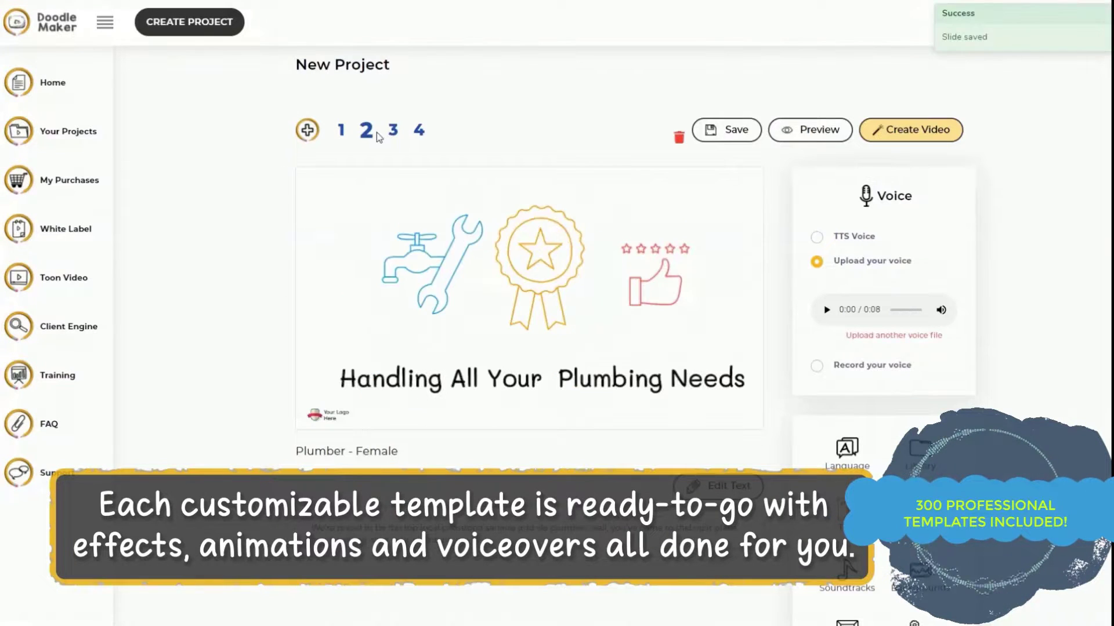
left_click(419, 133)
left_click(578, 287)
left_click(818, 130)
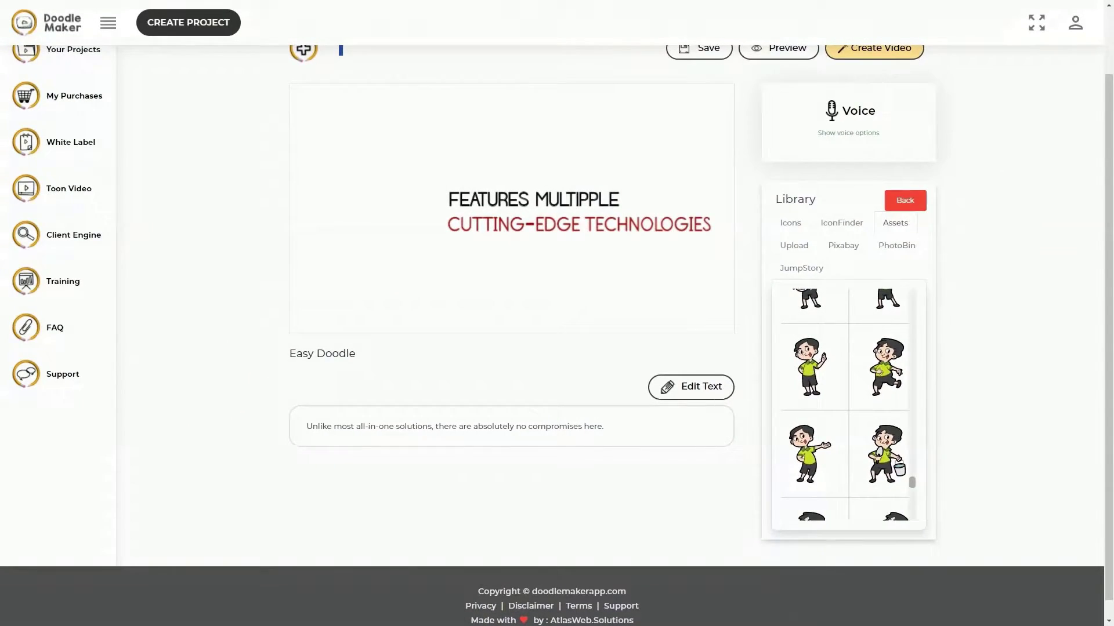
scroll(848, 405, "down", 2)
scroll(849, 405, "down", 5)
scroll(848, 404, "down", 3)
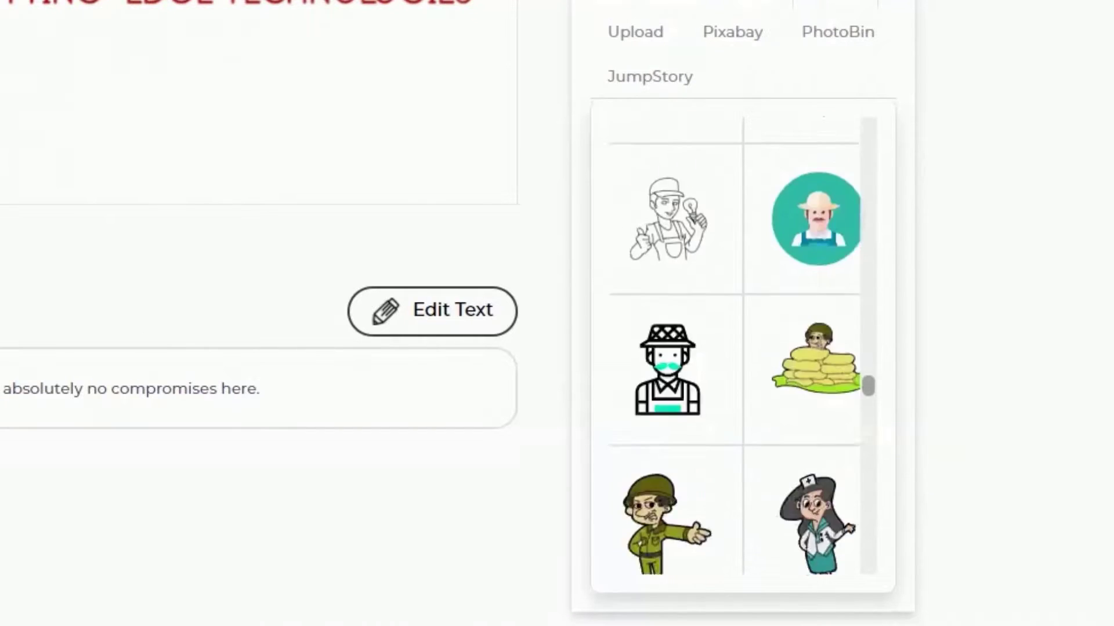
scroll(740, 349, "down", 3)
scroll(740, 348, "down", 2)
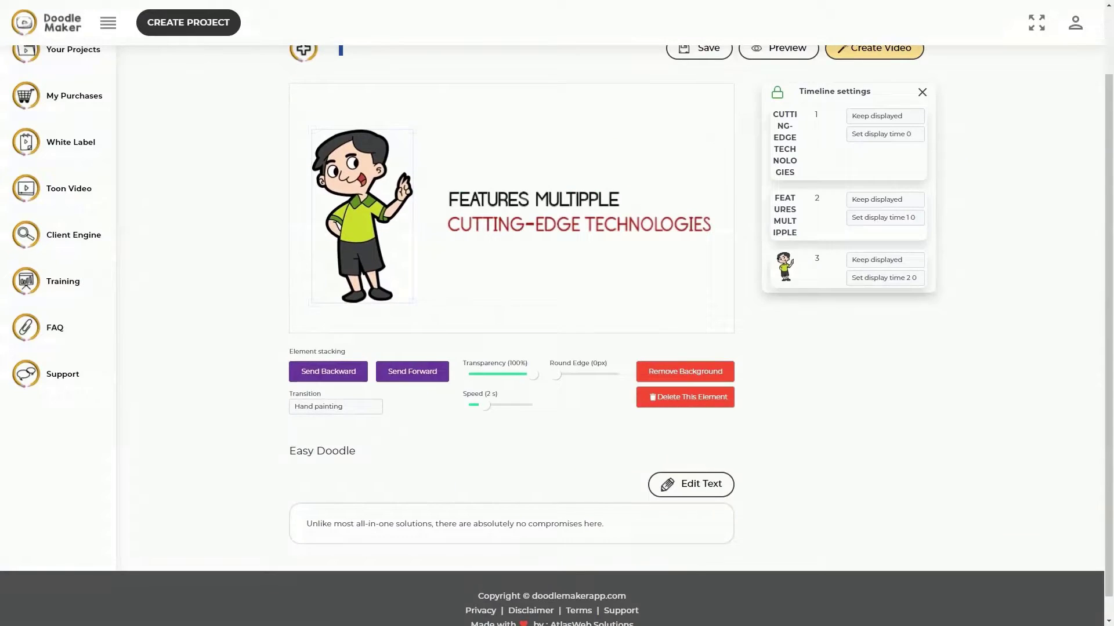
Step: Enlarge the placed waving boy character, then select the FEATURES MULTIPPLE text
left_click_drag(405, 146, 425, 111)
left_click(533, 199)
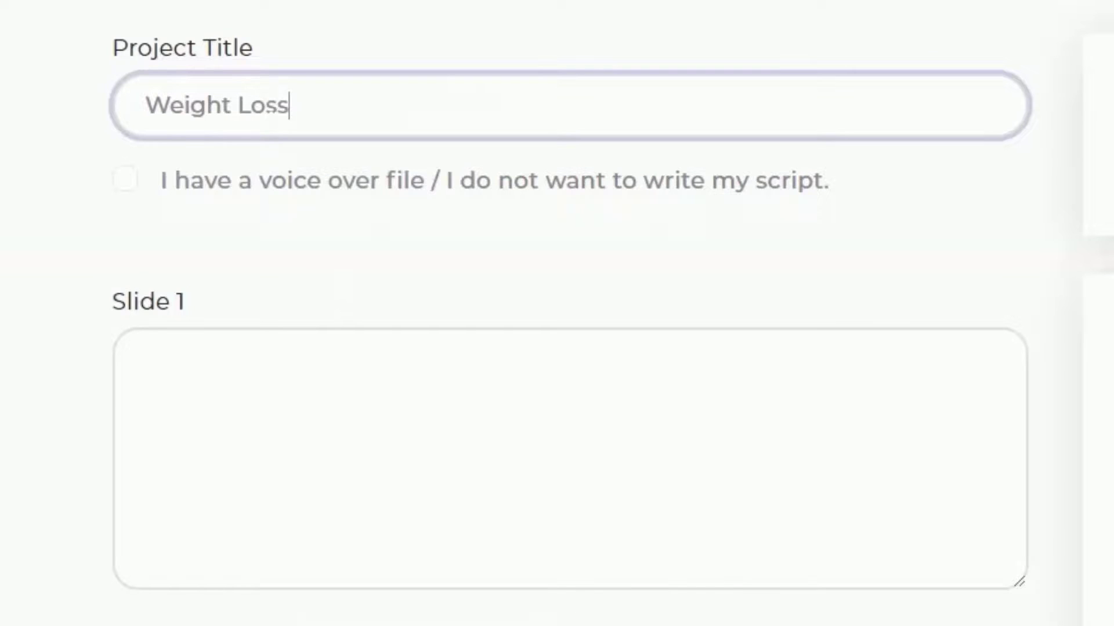
Step: Save the Weight Loss Slide 1 script to generate its doodle slide, then select the fork-and-knife icon
key("Tab")
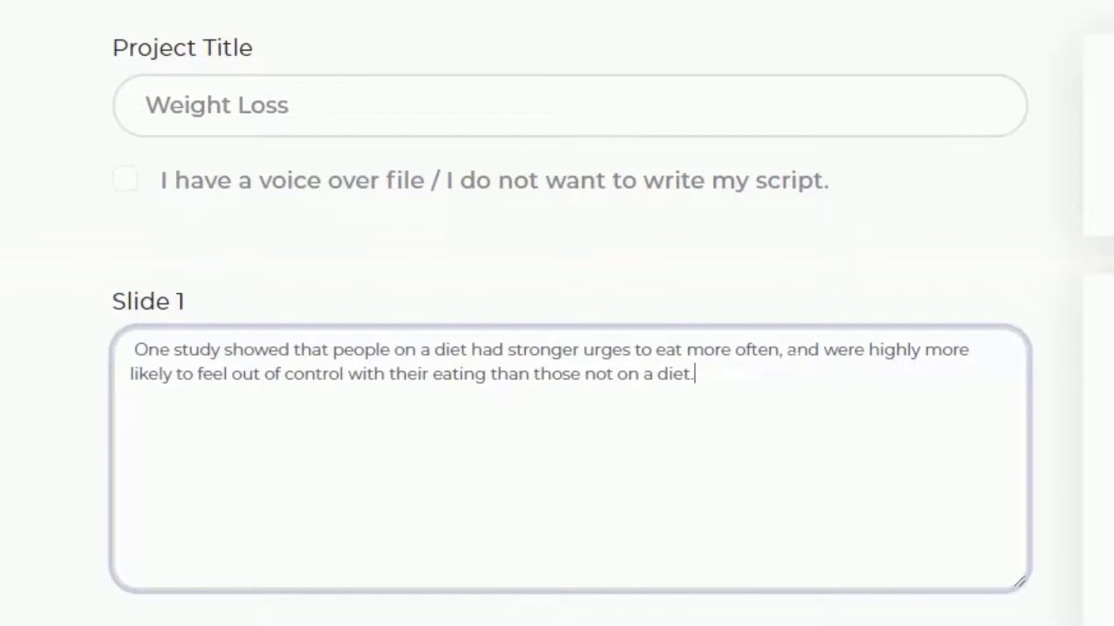
left_click(927, 222)
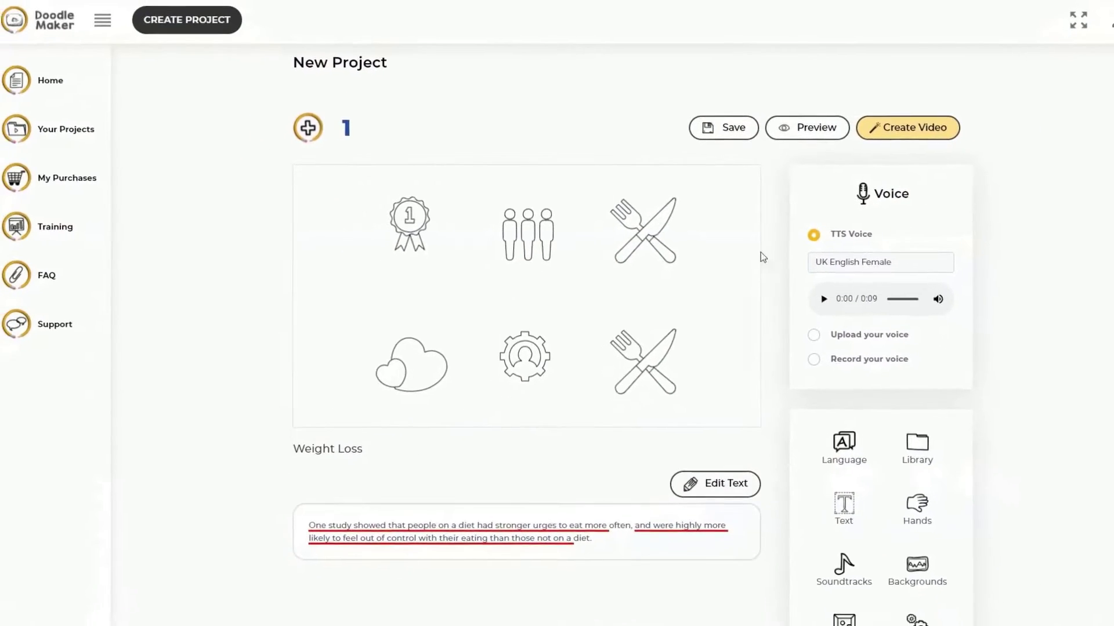
left_click(664, 362)
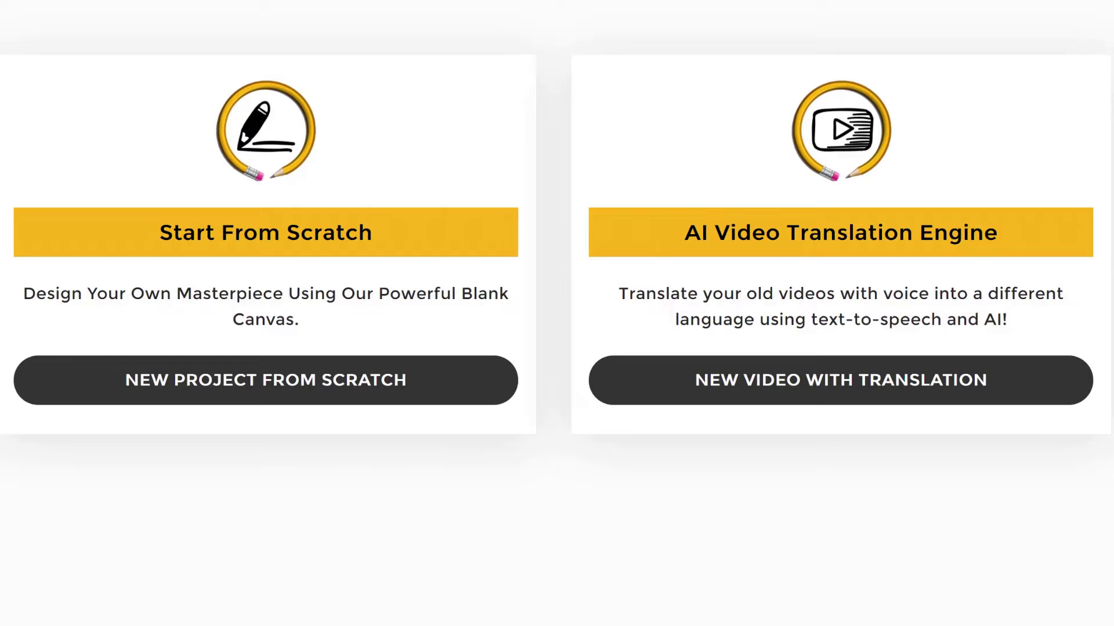
Step: Create a translation project from the YouTube video's transcript and generate its slides
left_click(969, 393)
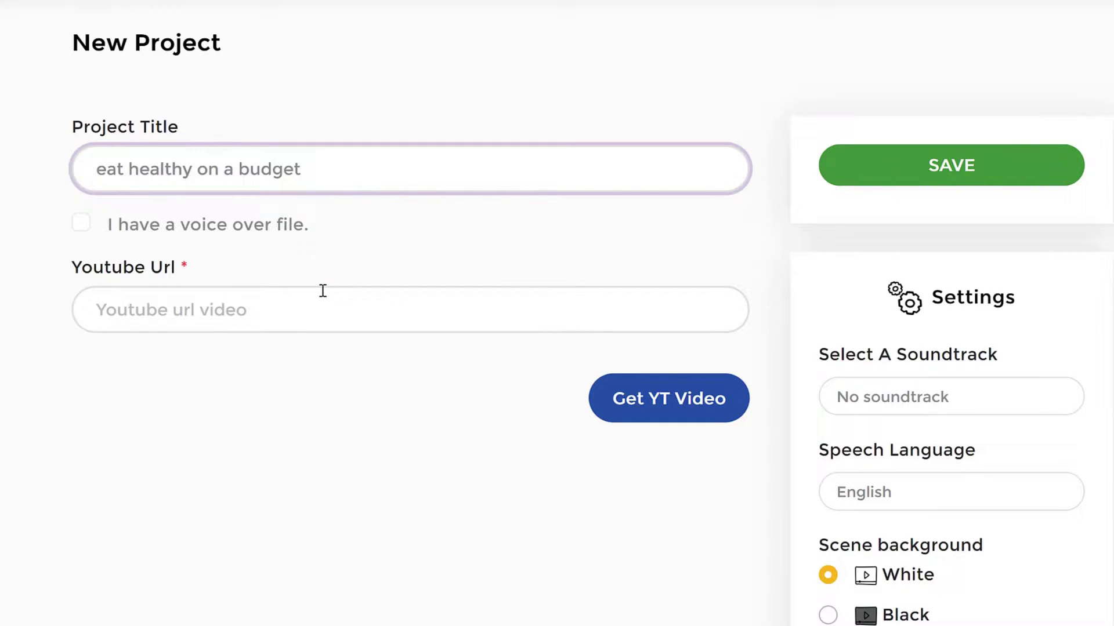
left_click(668, 399)
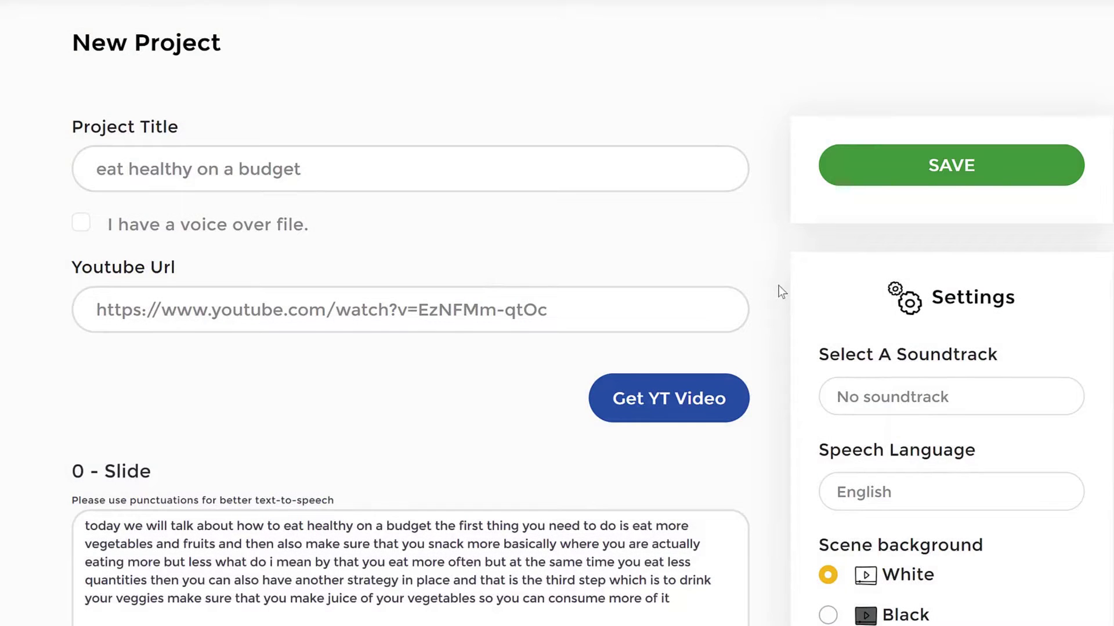
scroll(779, 288, "down", 4)
scroll(779, 287, "down", 3)
scroll(776, 287, "down", 3)
scroll(776, 313, "down", 4)
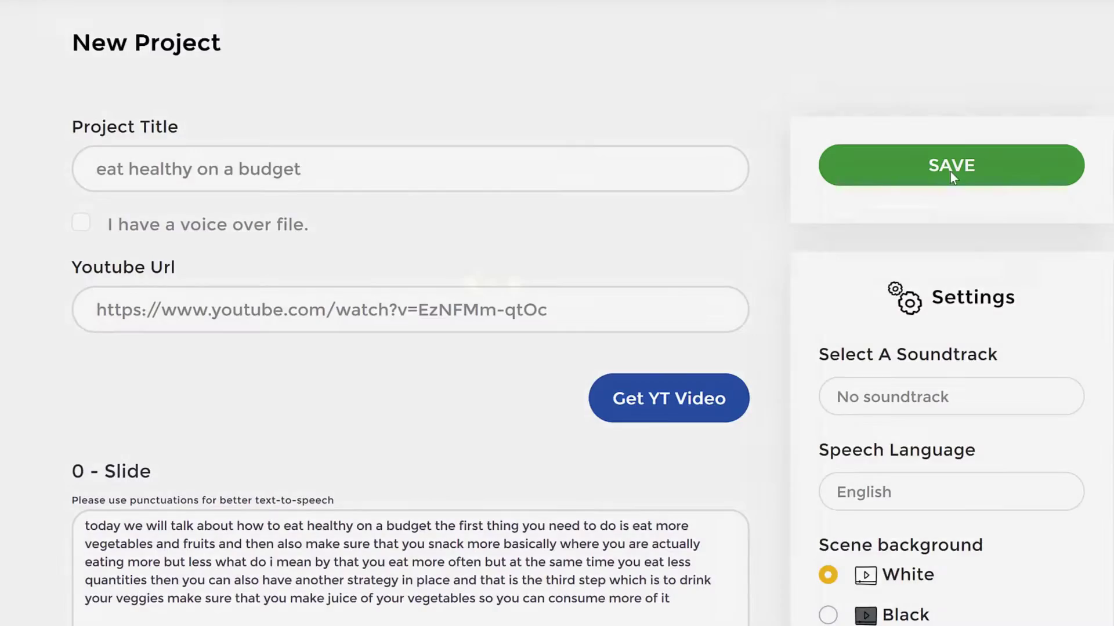
left_click(952, 170)
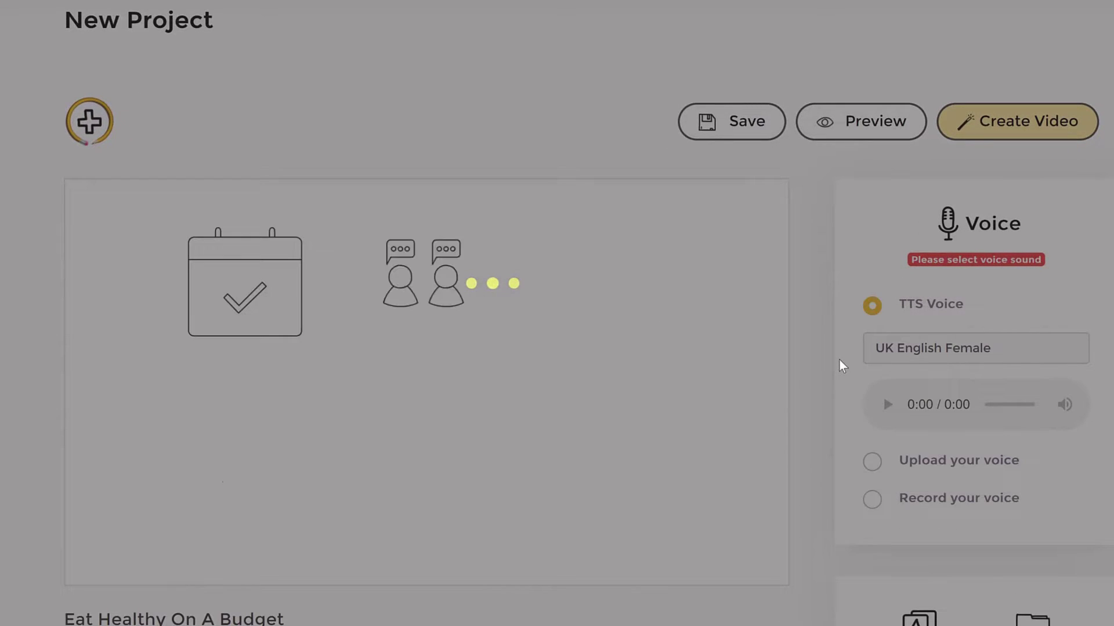
scroll(826, 300, "down", 1)
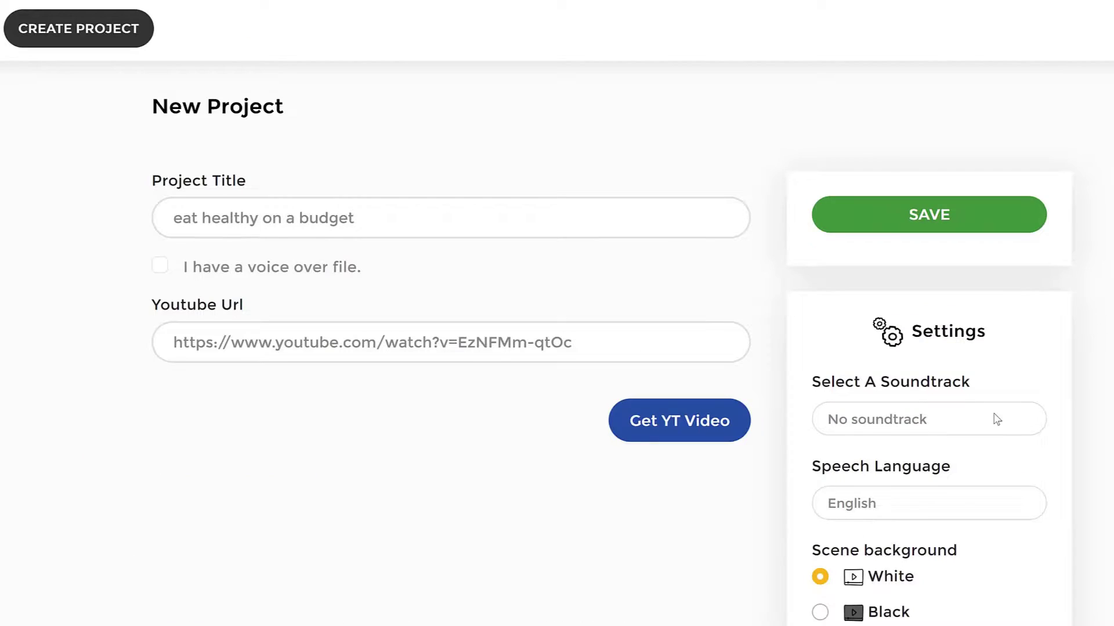
scroll(995, 418, "down", 2)
scroll(988, 423, "down", 2)
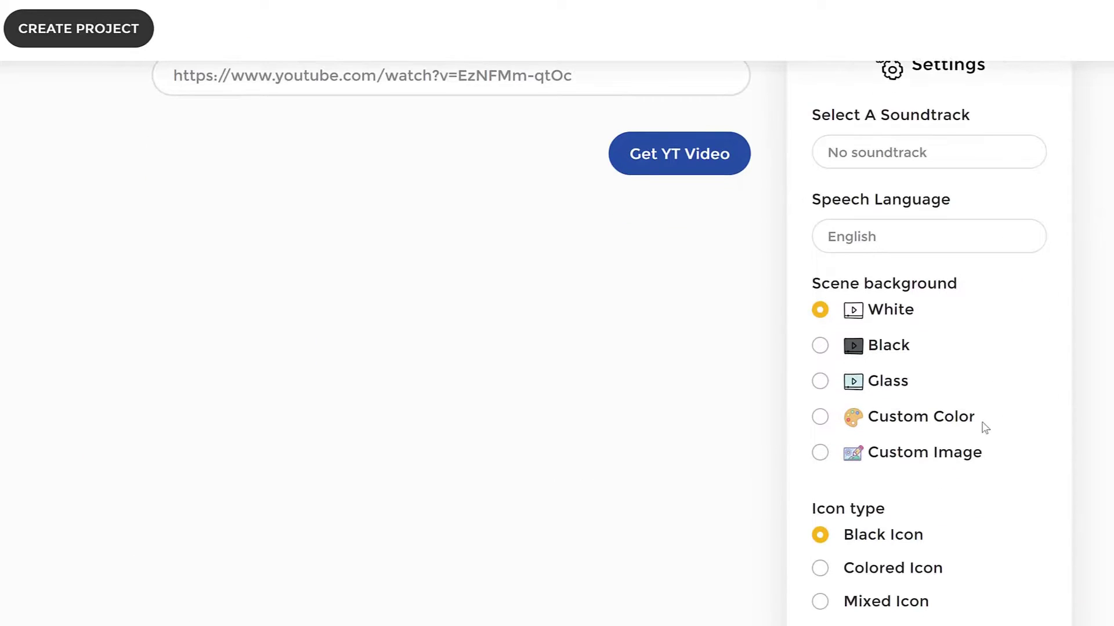
scroll(761, 456, "up", 3)
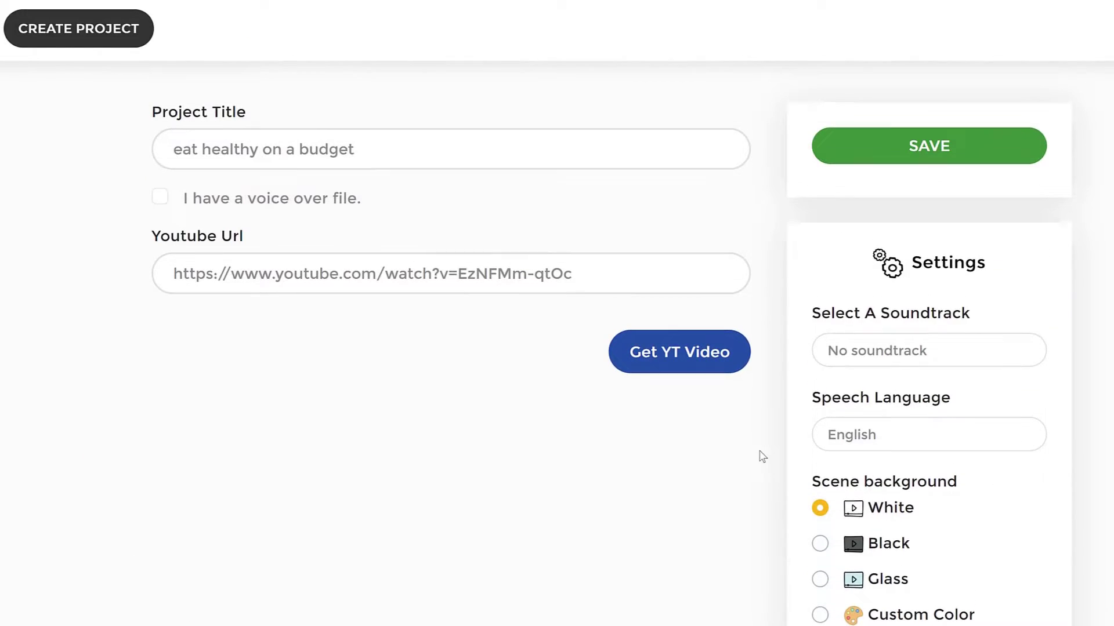
left_click(697, 374)
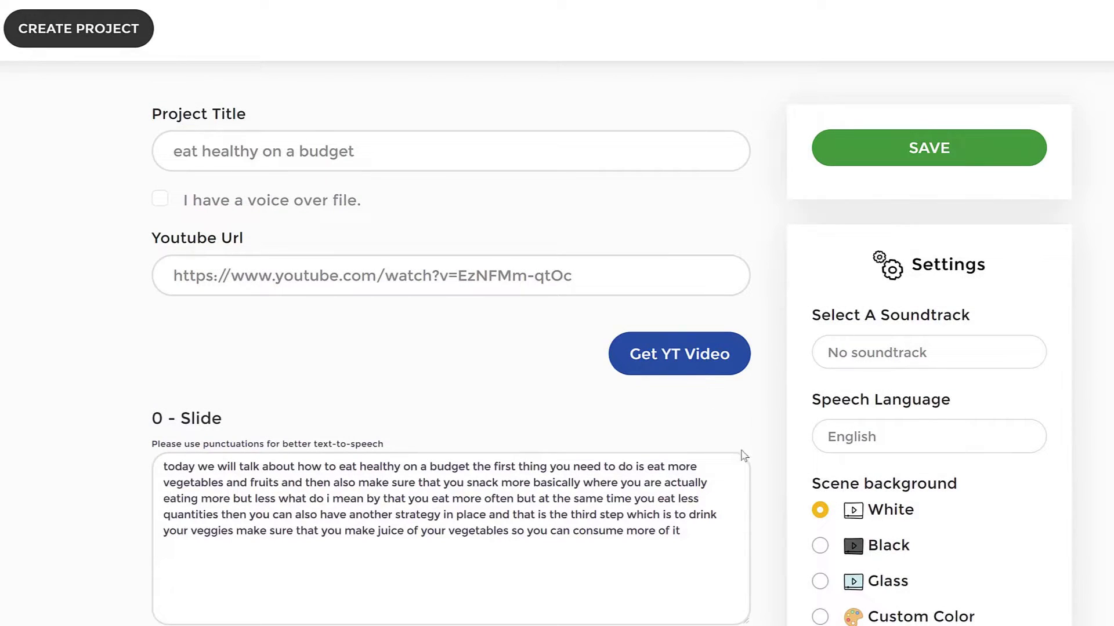
Step: On slide 3, add the 'Healthy Eating Made Easy' text and move it onto the cart
left_click(862, 160)
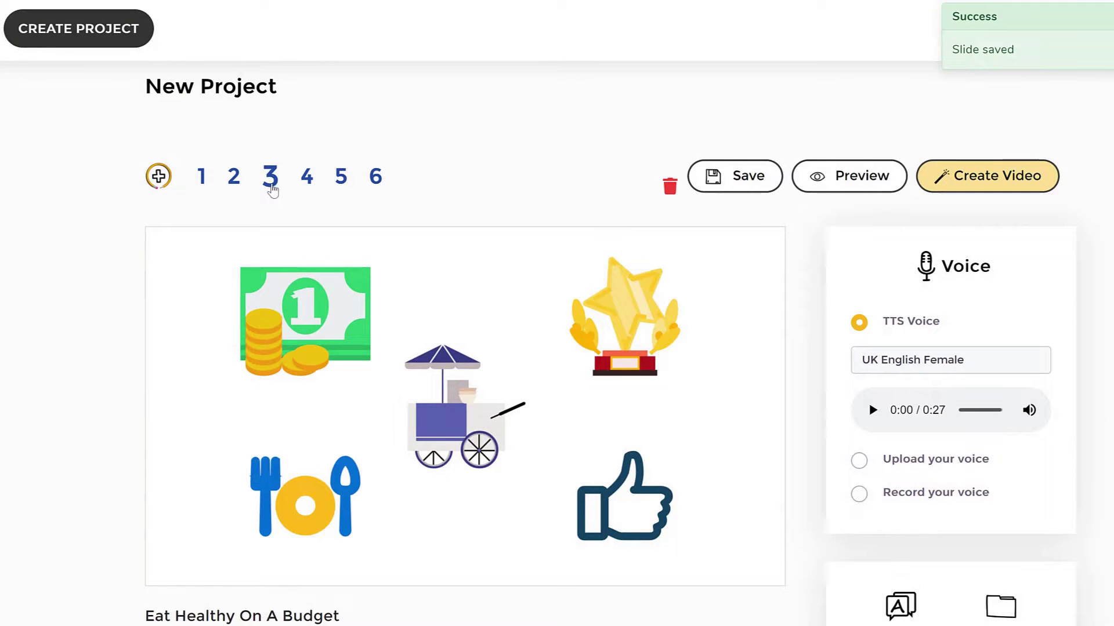
scroll(1014, 515, "down", 2)
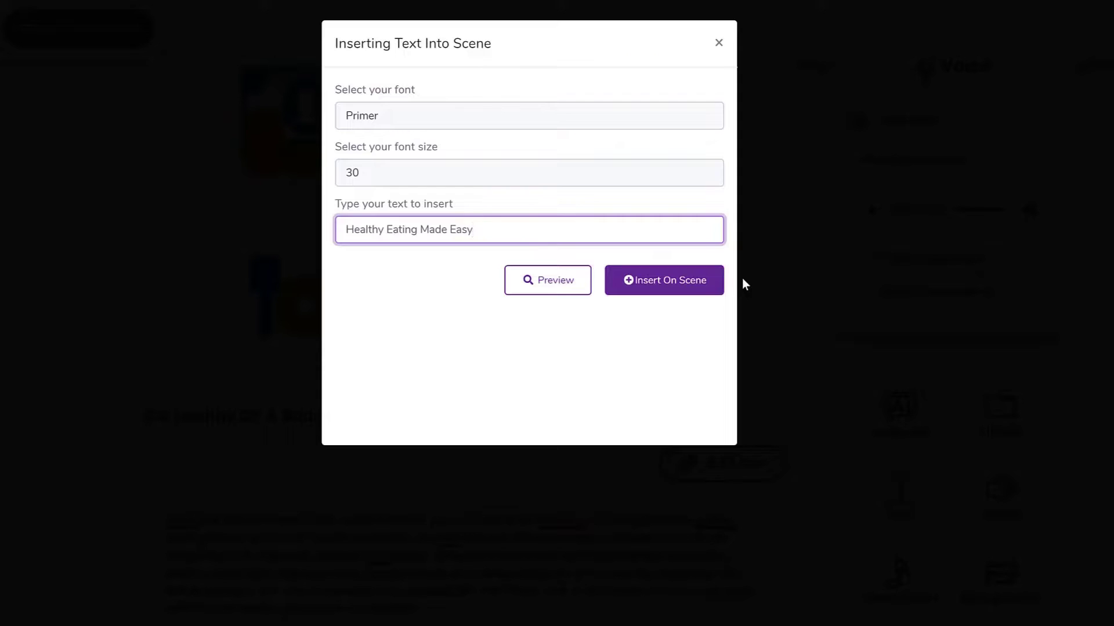
left_click(564, 286)
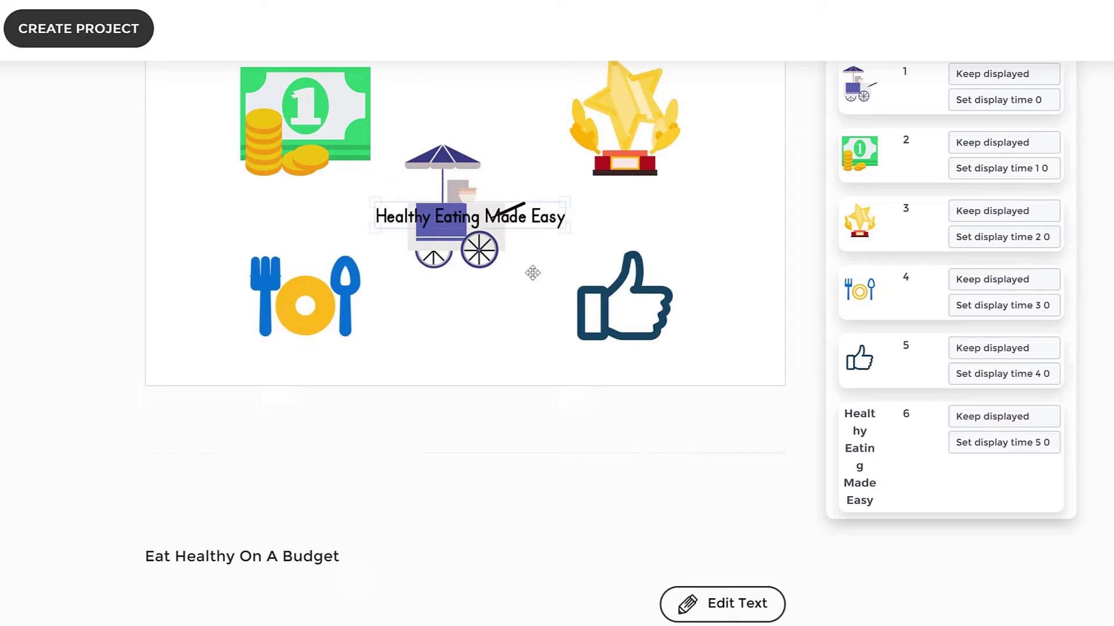
left_click_drag(521, 222, 516, 364)
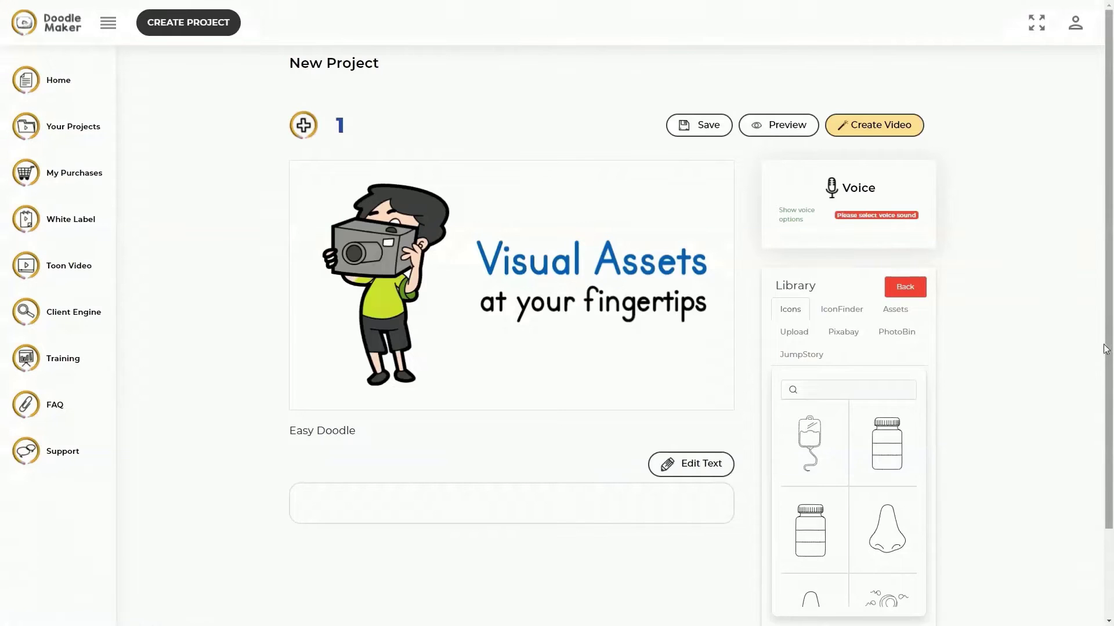
Step: Browse the IconFinder images, then the library's Chars and Color assets
left_click(857, 312)
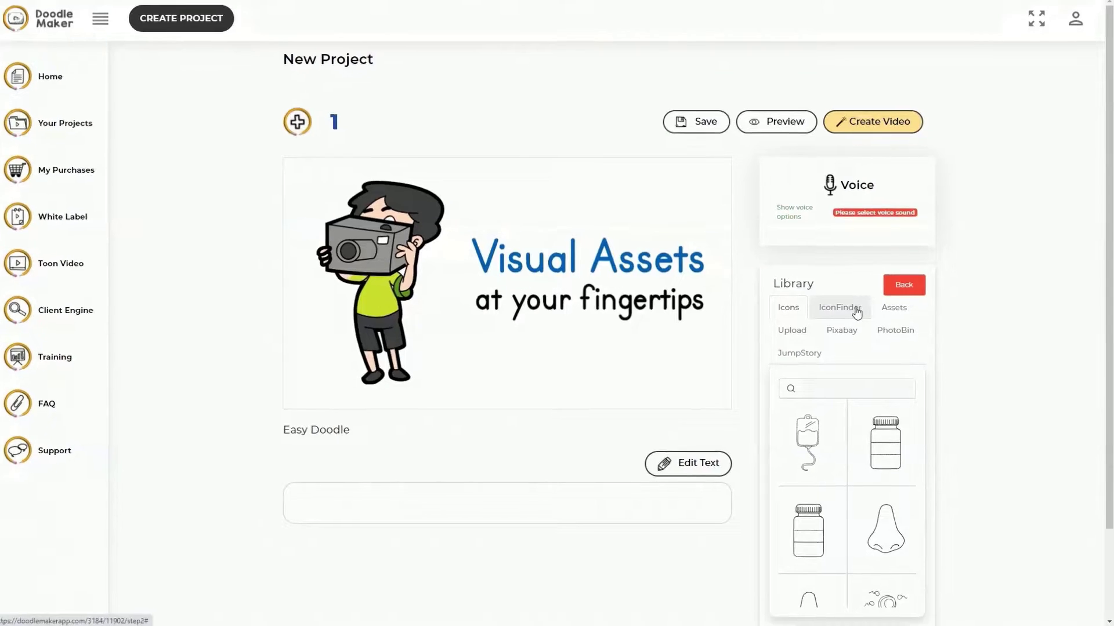
left_click(892, 312)
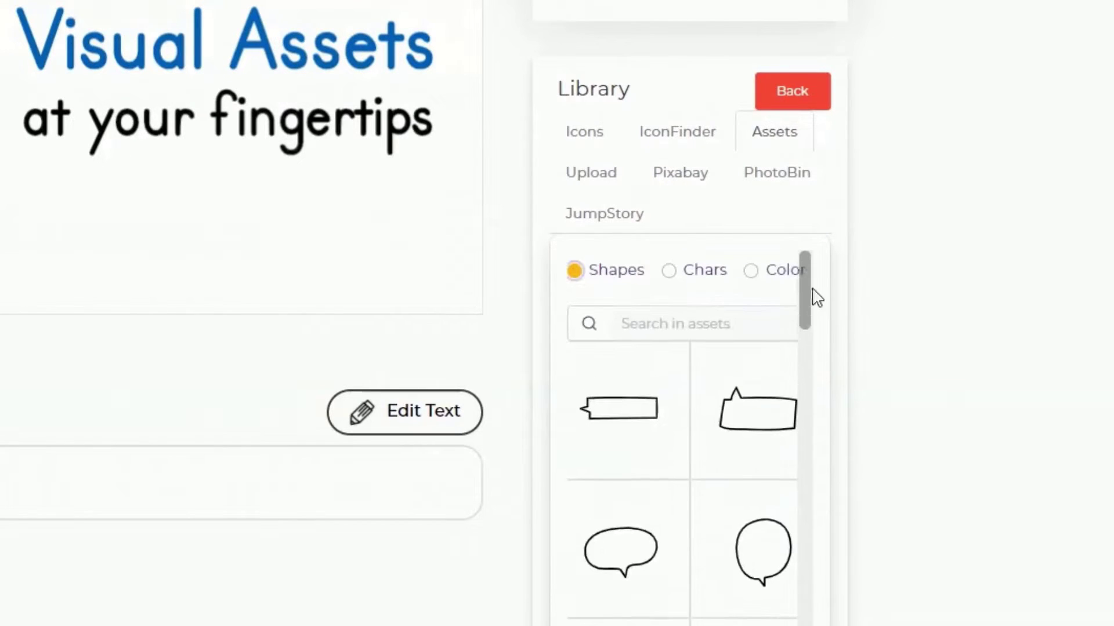
left_click(679, 284)
mouse_move(811, 304)
left_mouse_down()
mouse_move(826, 468)
mouse_move(828, 293)
mouse_move(821, 473)
mouse_move(809, 403)
left_mouse_up()
left_click(764, 279)
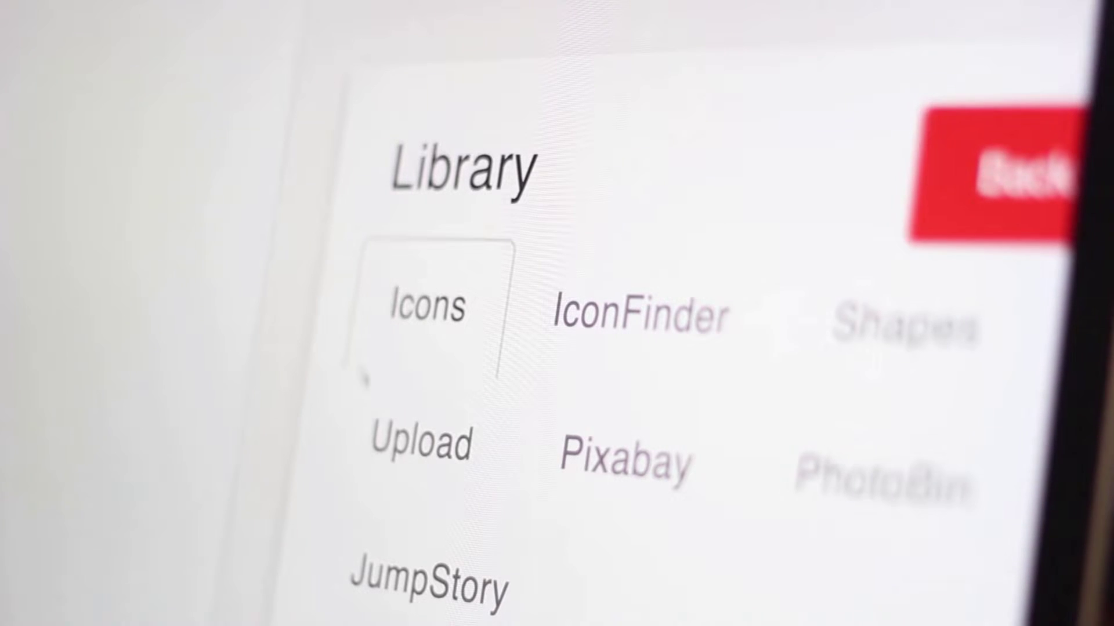
Step: Switch the Library to the Upload tab for adding your own media
left_click(376, 435)
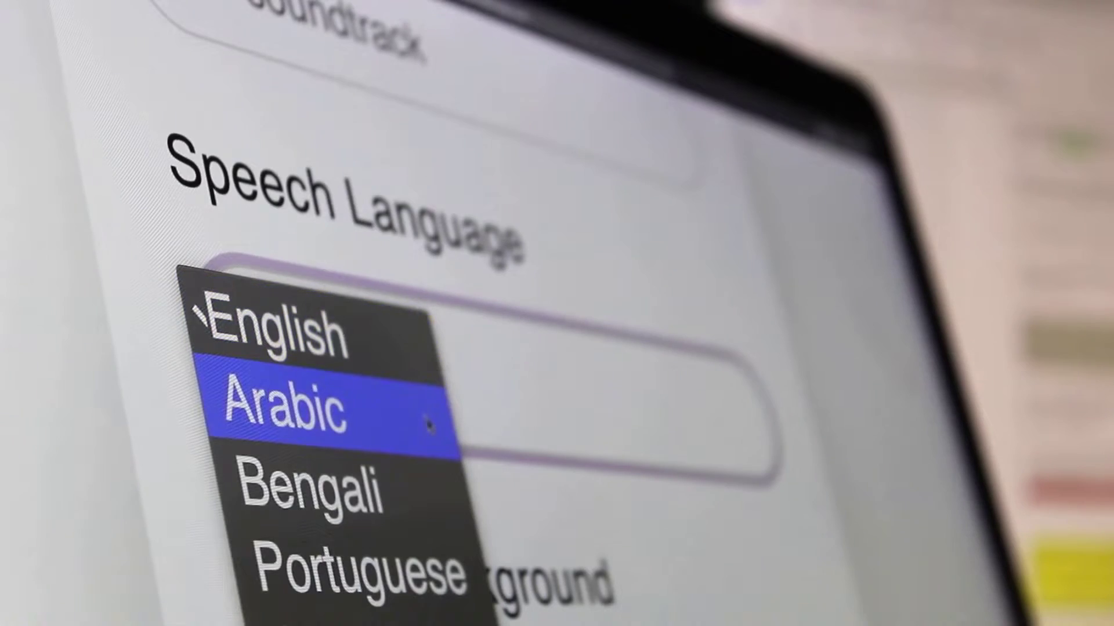
scroll(430, 424, "down", 2)
scroll(428, 424, "down", 1)
scroll(430, 424, "down", 1)
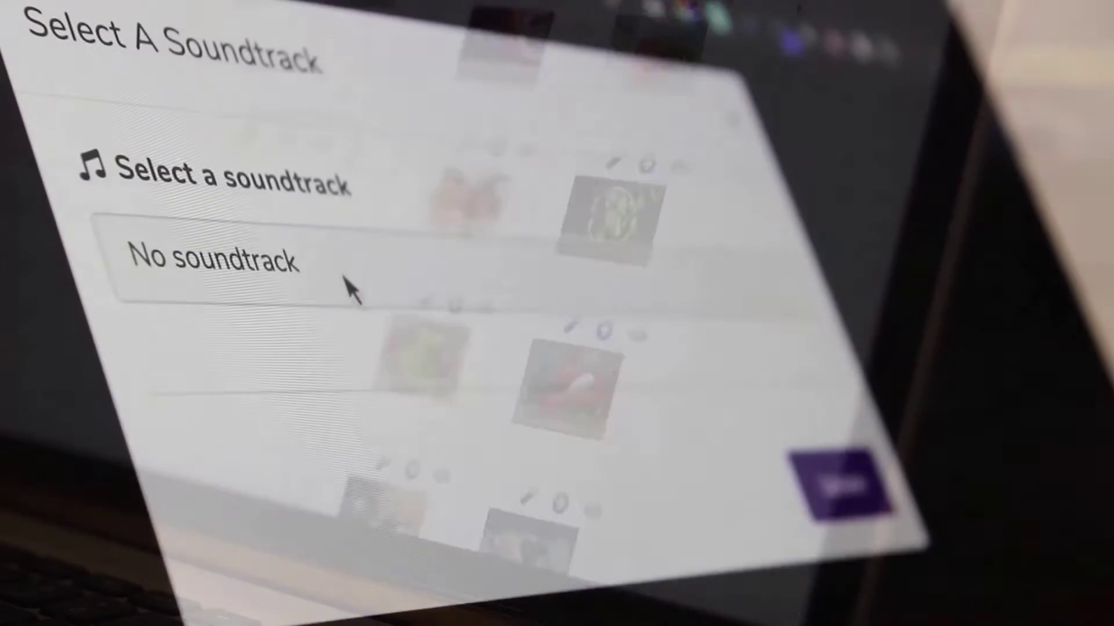
Step: Pick the Slow Motion soundtrack and play the slide preview
left_click(348, 288)
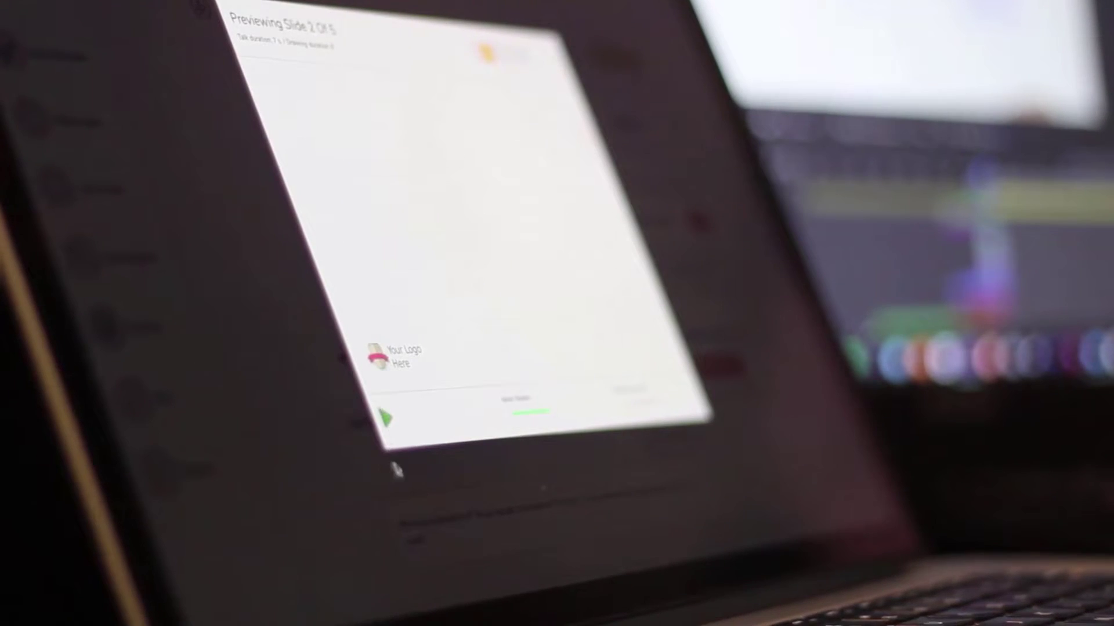
left_click(386, 419)
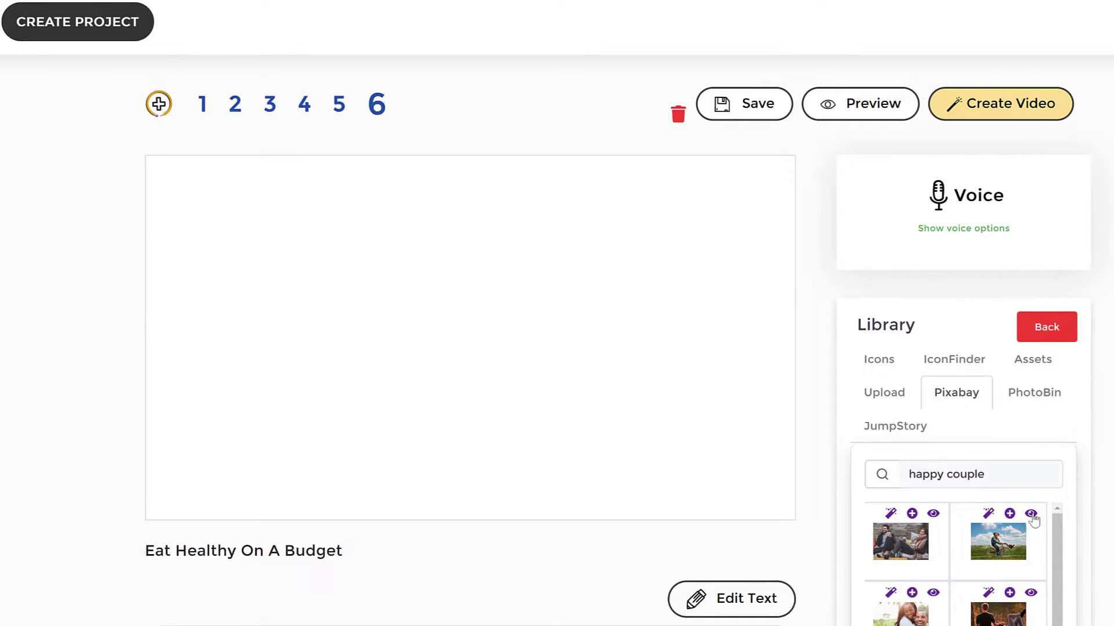
Step: Generate doodle versions of the couple-on-bicycle photo and place the colour cartoon on the slide
left_click(1031, 514)
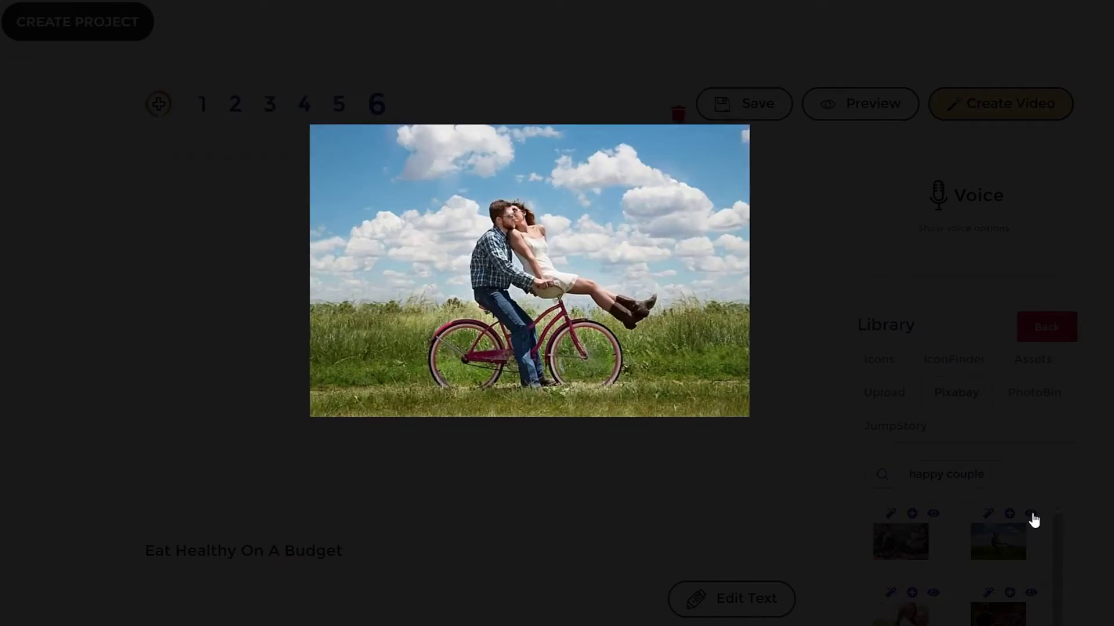
left_click(1069, 432)
left_click(989, 519)
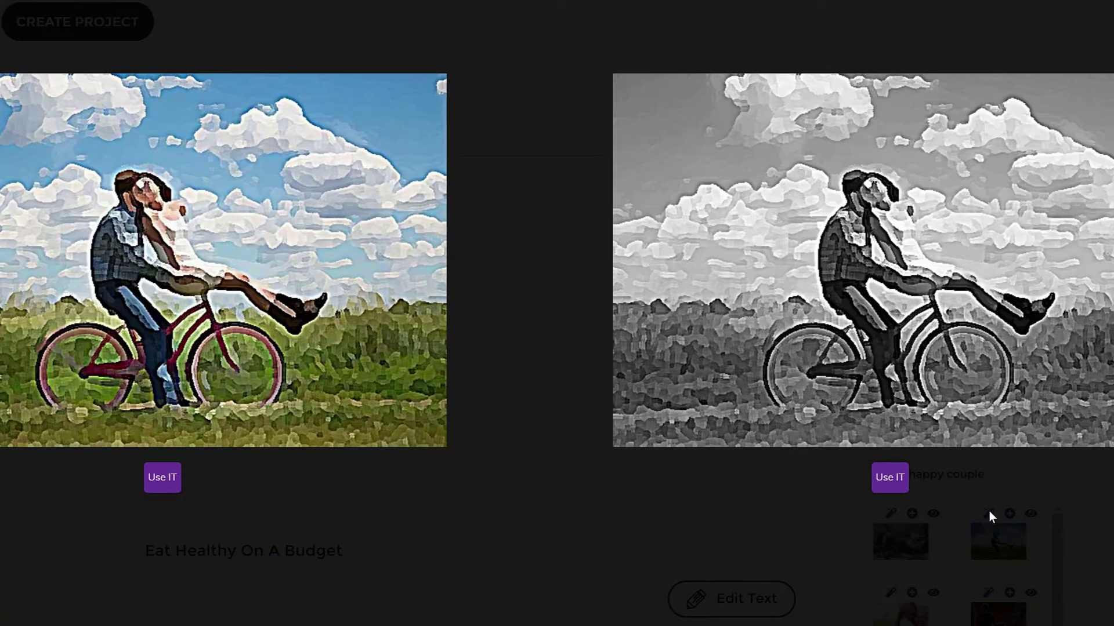
left_click(162, 485)
Step: Remove the couple image's background, then move the cookies image down and left
left_click(337, 300)
left_click(751, 583)
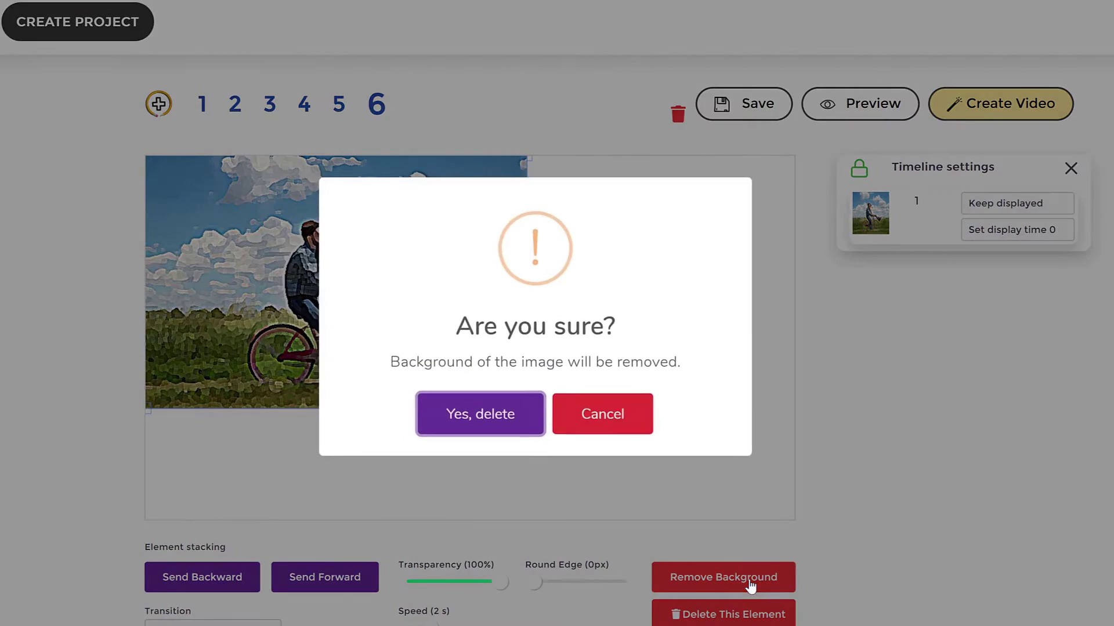
left_click(506, 429)
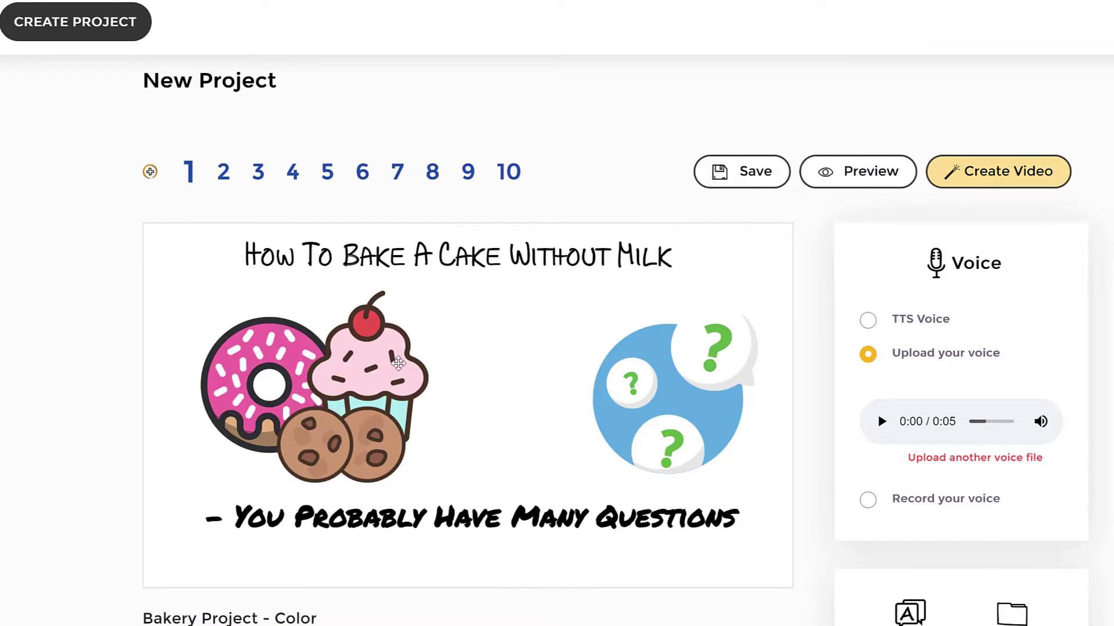
mouse_move(398, 364)
left_mouse_down()
mouse_move(356, 374)
mouse_move(381, 327)
left_mouse_up()
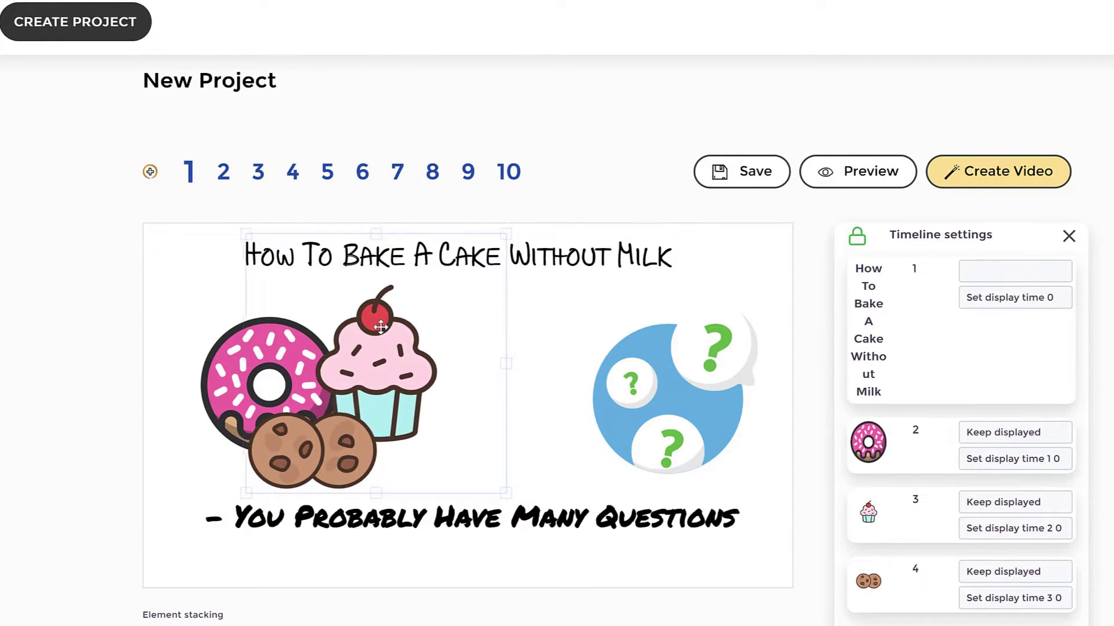
Step: Nudge the question-mark bubble left and turn the cake title reddish
left_click_drag(708, 380, 696, 377)
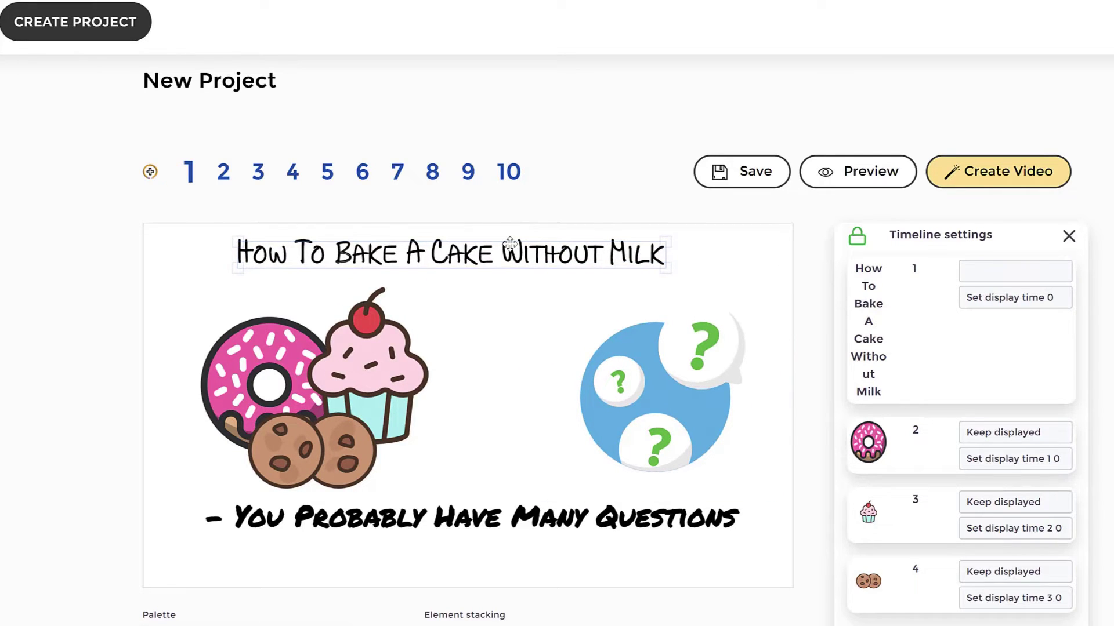
scroll(323, 491, "down", 1)
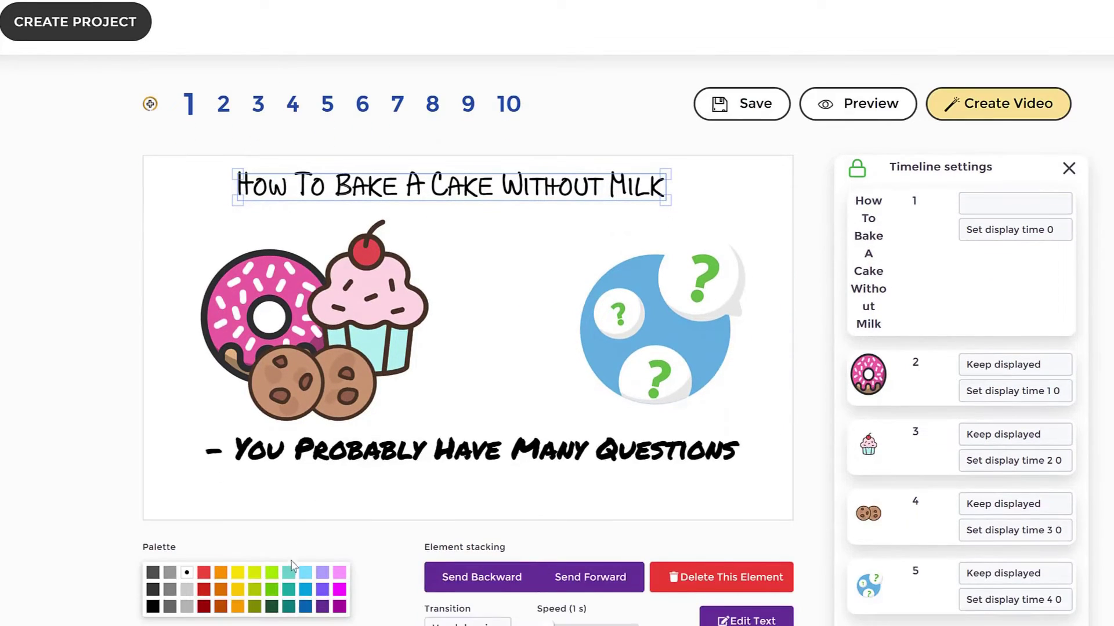
left_click(236, 591)
left_click(491, 257)
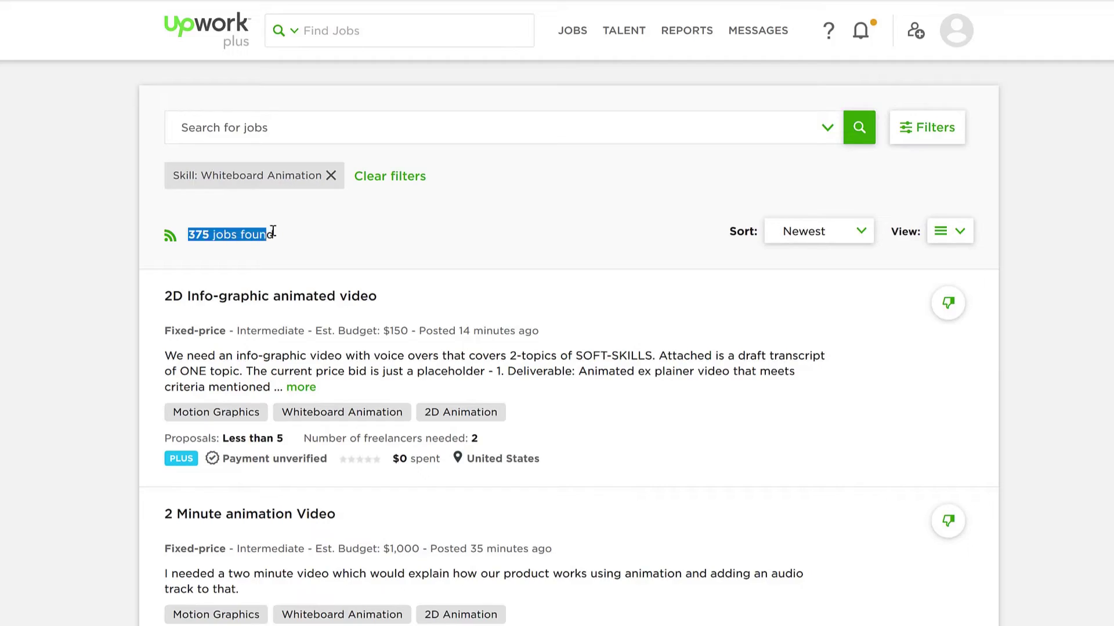
scroll(76, 256, "down", 2)
scroll(77, 256, "down", 2)
scroll(76, 255, "down", 3)
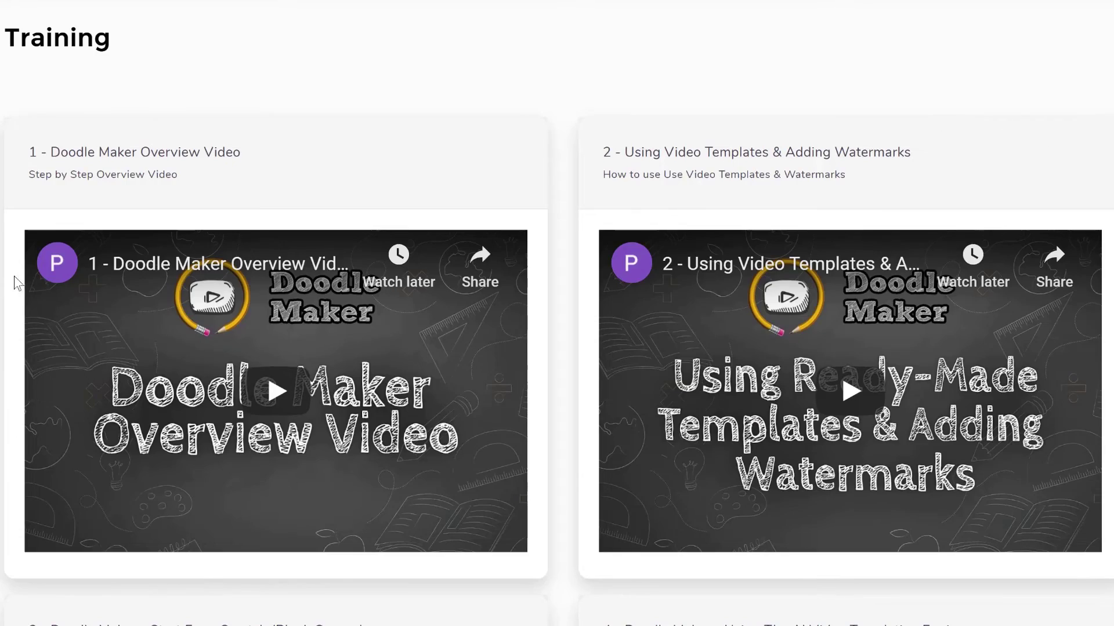
scroll(41, 305, "down", 1)
scroll(41, 305, "down", 1)
scroll(42, 305, "down", 1)
scroll(41, 305, "down", 1)
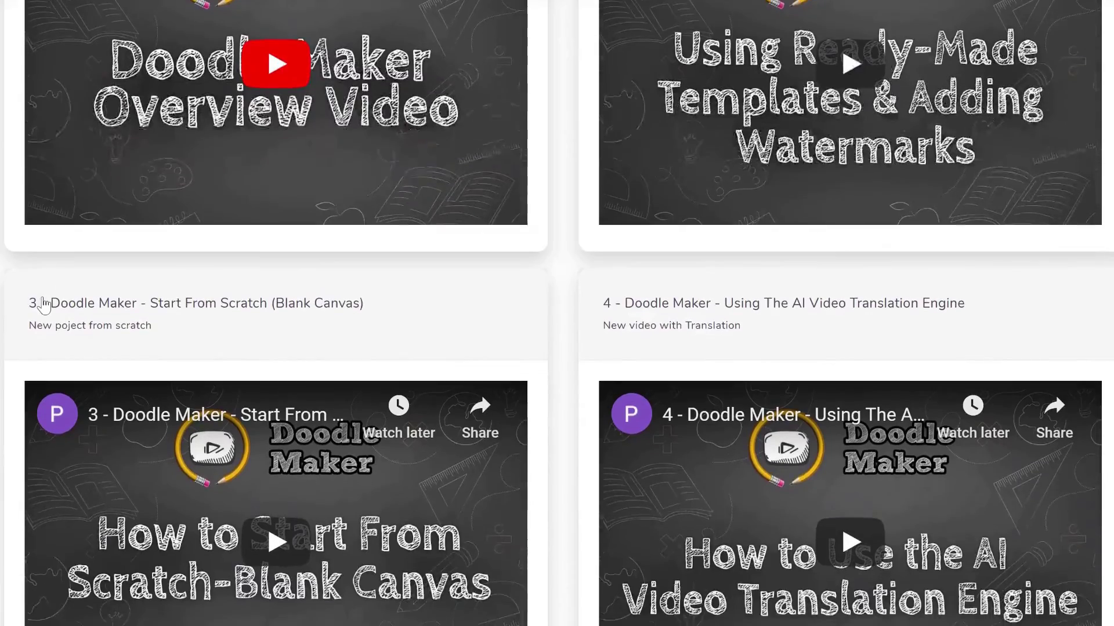
scroll(41, 303, "down", 1)
scroll(40, 303, "down", 1)
scroll(41, 303, "down", 1)
scroll(44, 305, "down", 1)
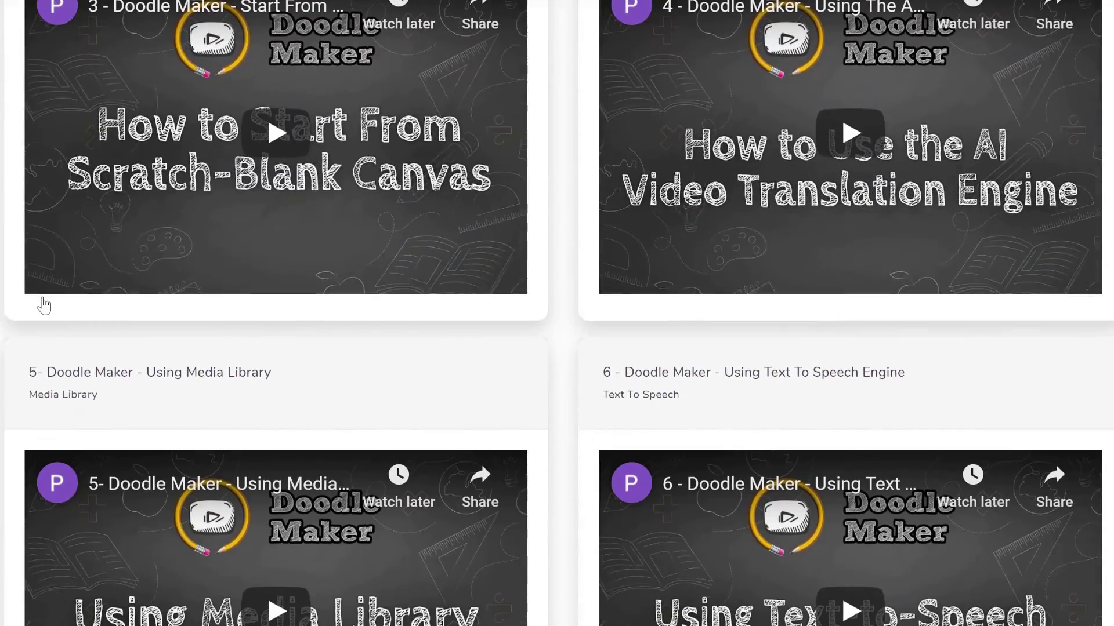
scroll(43, 305, "down", 1)
scroll(44, 305, "down", 1)
scroll(43, 305, "down", 1)
scroll(44, 304, "down", 1)
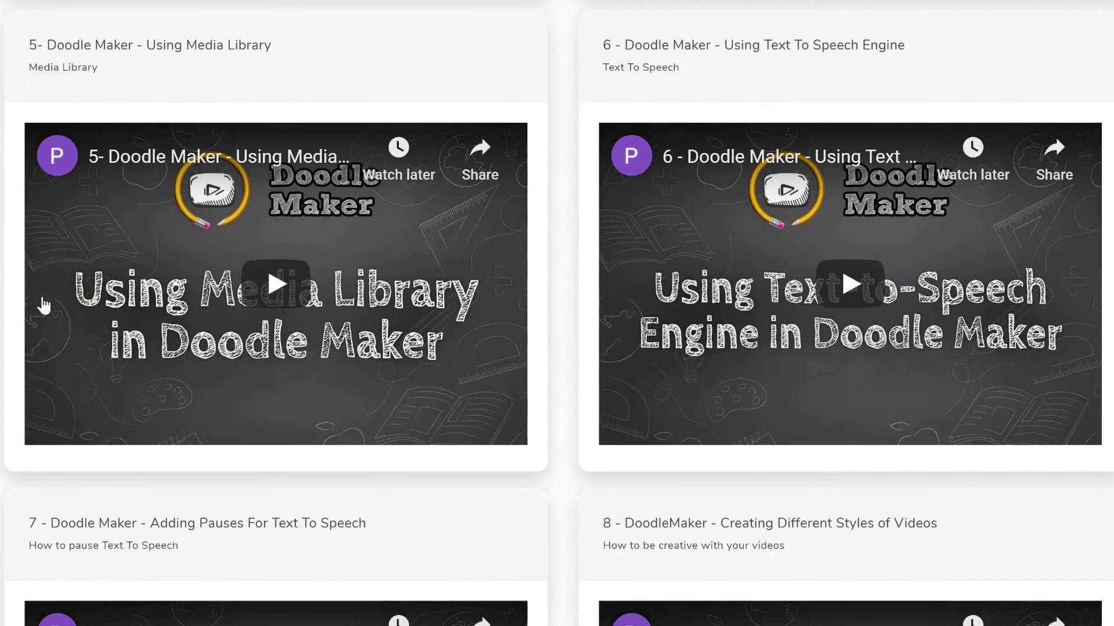
scroll(42, 309, "down", 1)
scroll(41, 310, "down", 1)
scroll(41, 310, "down", 1)
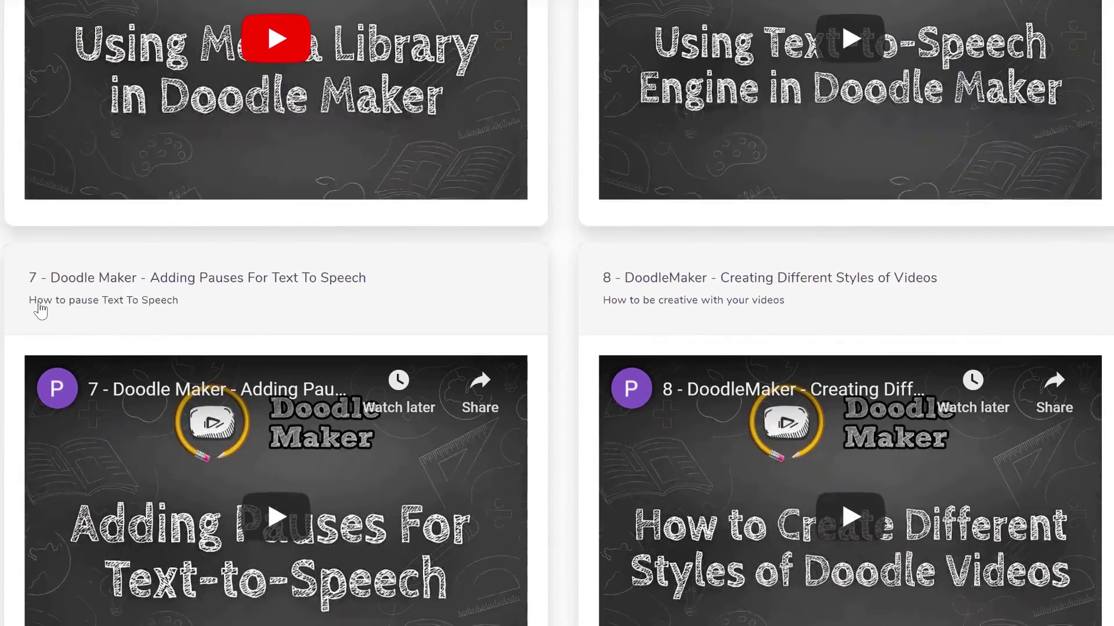